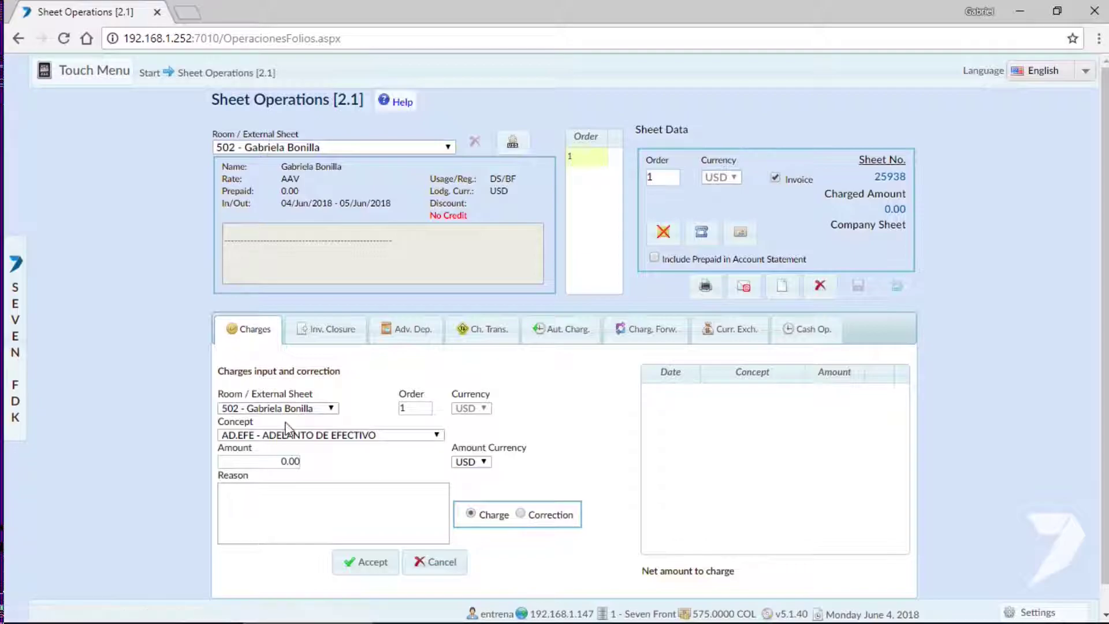
- Post an AQL - BIKE RENT charge of 30.00 USD to room 502 on sheet order 1
left_click(301, 435)
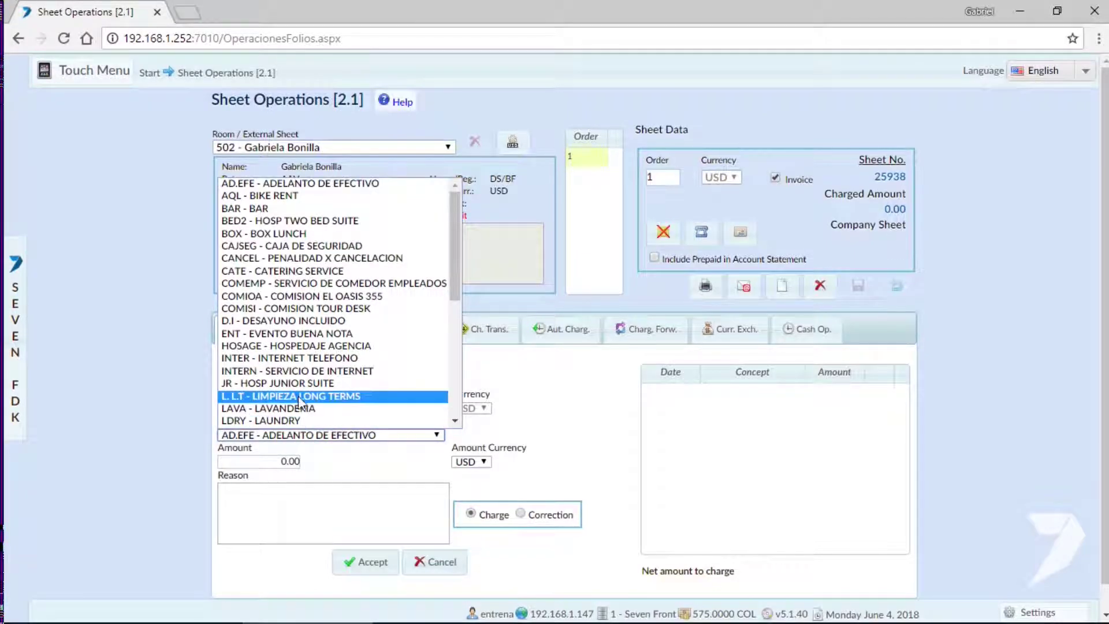
left_click(271, 196)
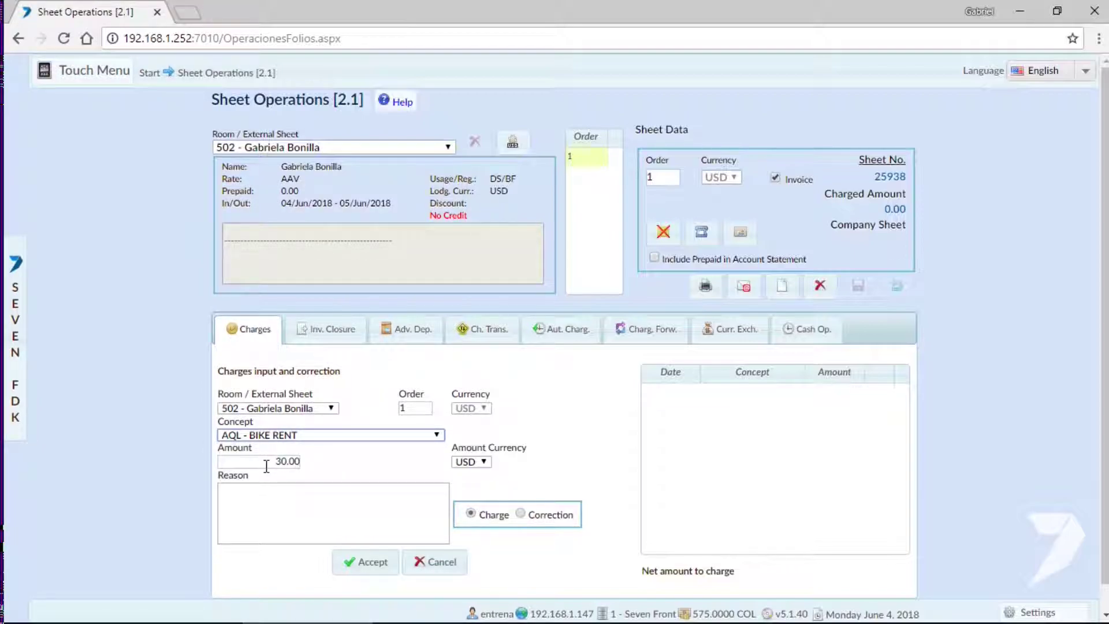
left_click(349, 562)
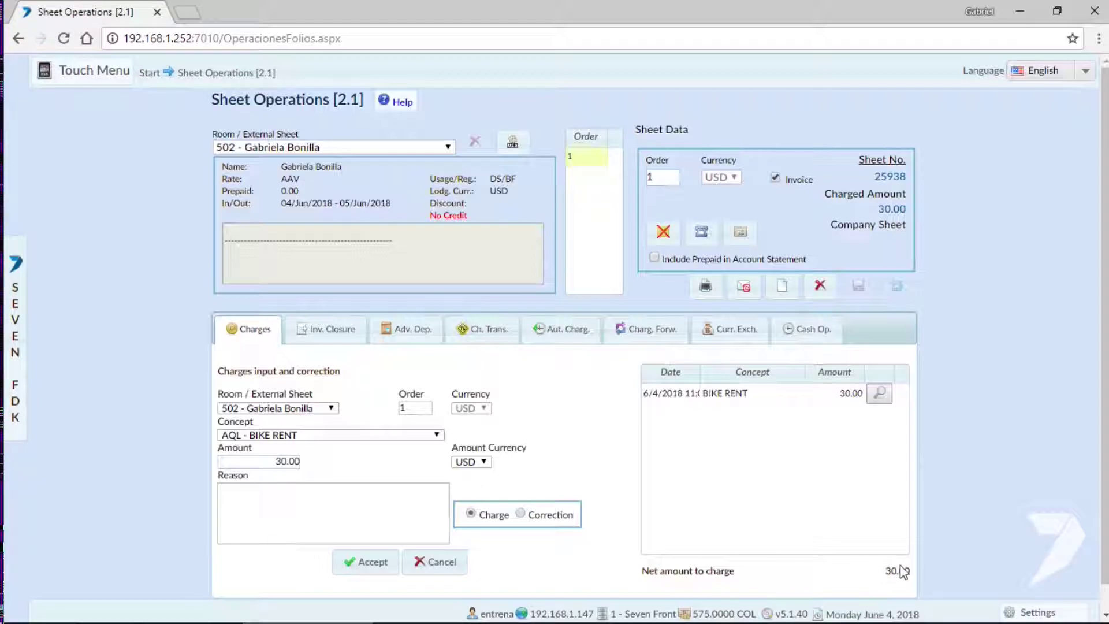
- Post an LDRY - LAUNDRY charge of 20 USD to room 502 with the reason "5 loads"
left_click(303, 435)
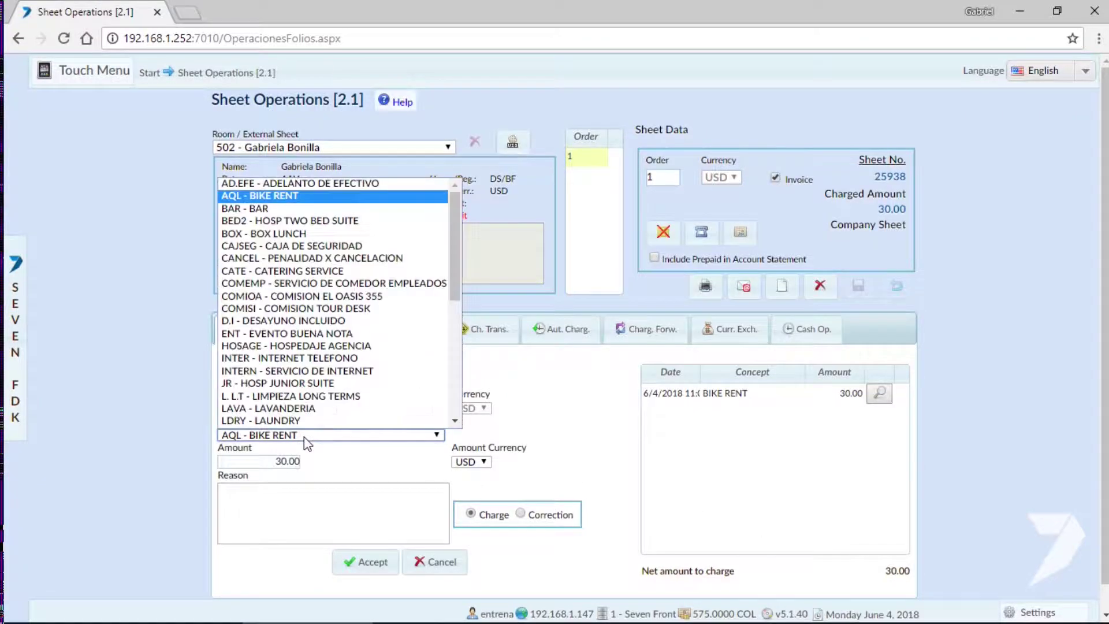
left_click(292, 421)
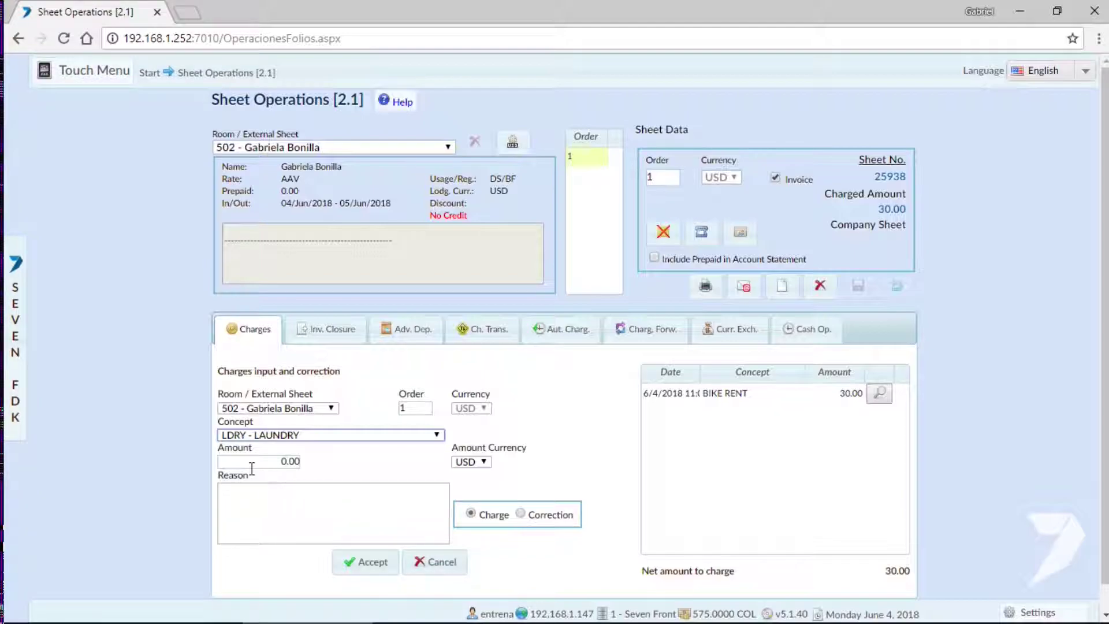
left_click(272, 462)
type("20")
left_click(306, 522)
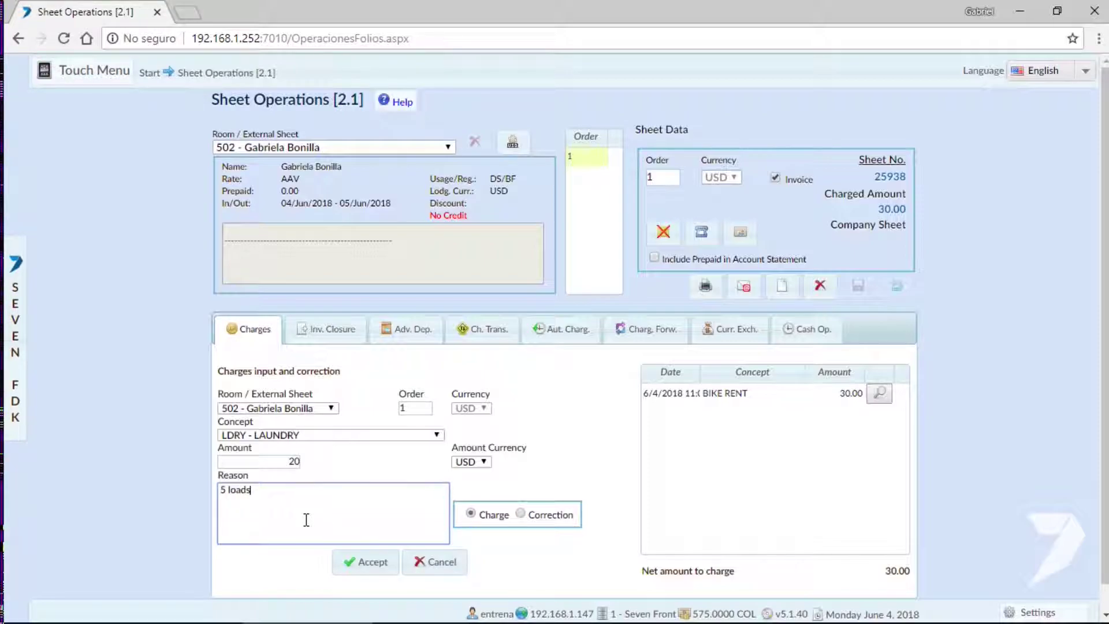
left_click(363, 561)
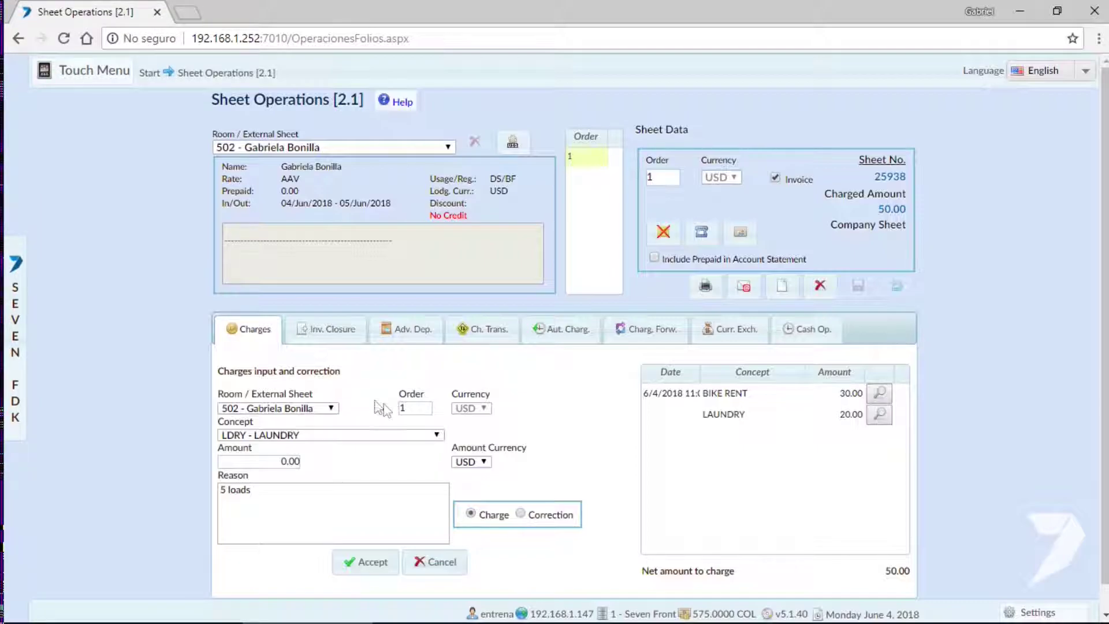
- Start the invoice closure for room 502 and save a CD - CASH DOLLARS payment of 20 USD
left_click(322, 337)
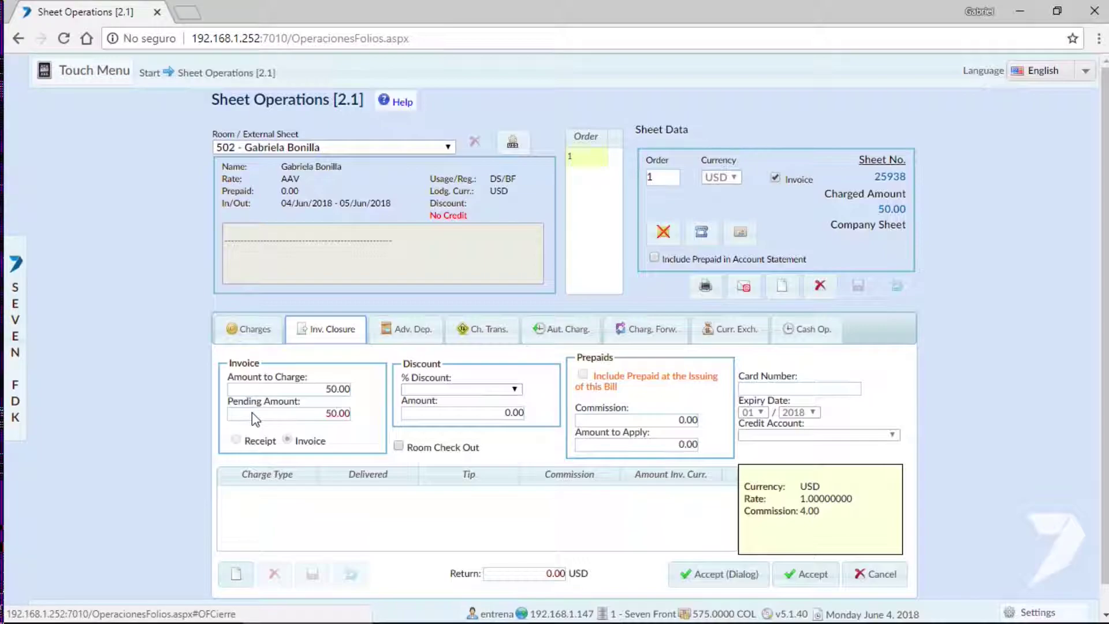
left_click(238, 573)
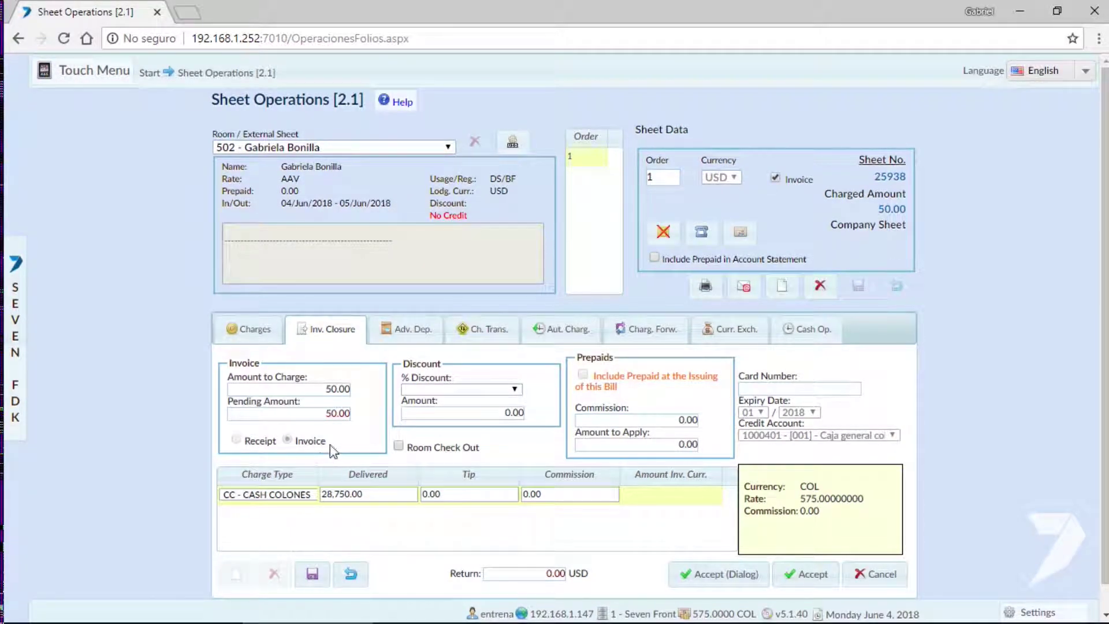
left_click(268, 495)
left_click(284, 276)
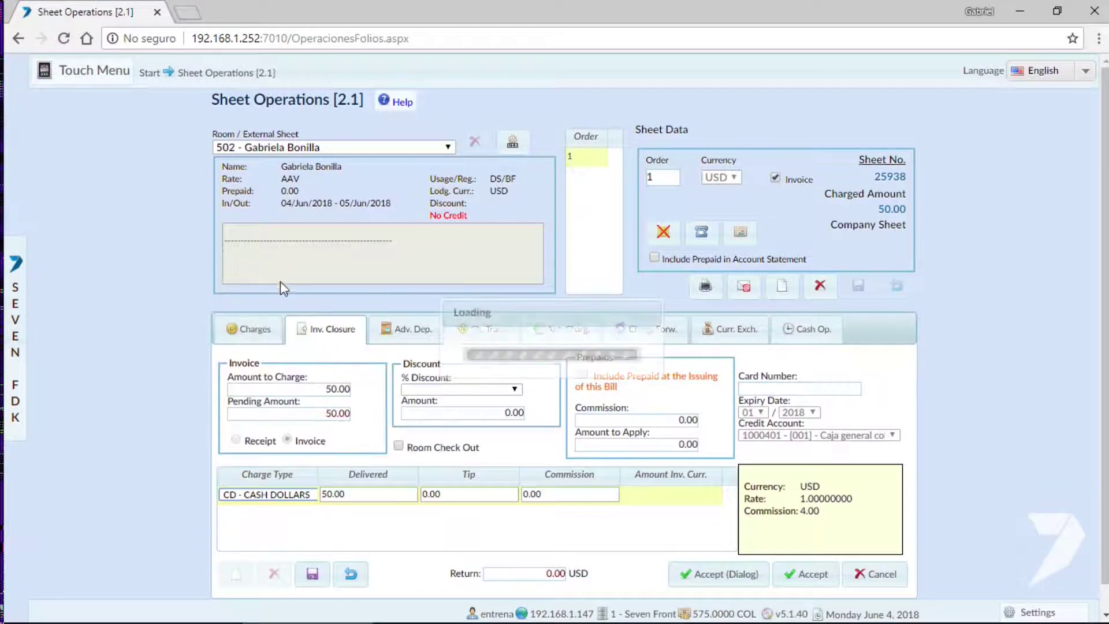
left_click(371, 496)
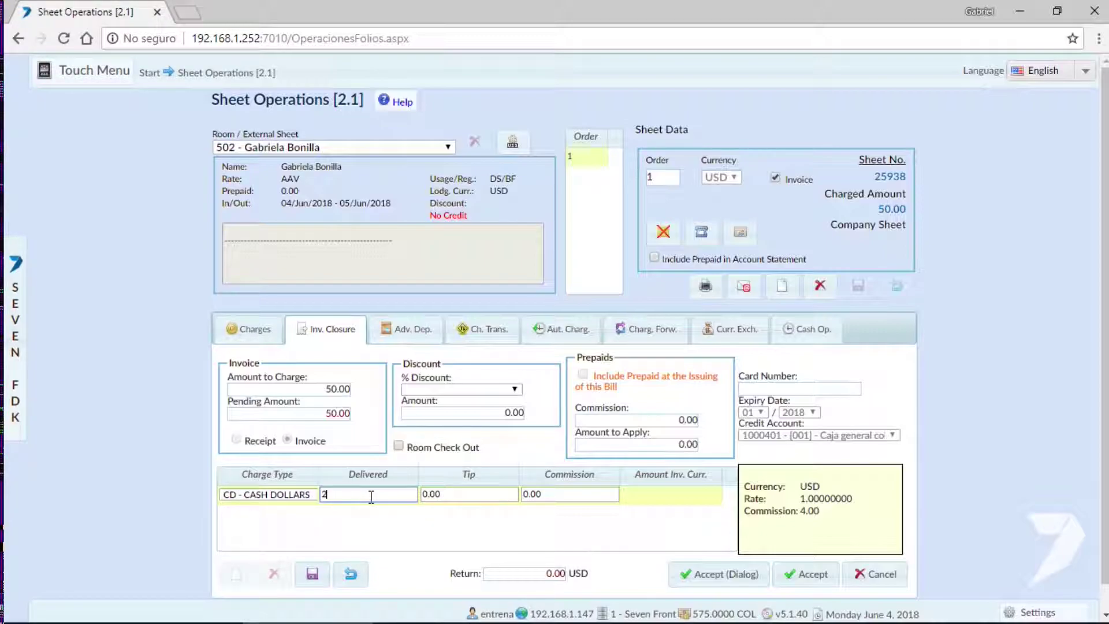
type("20")
left_click(312, 574)
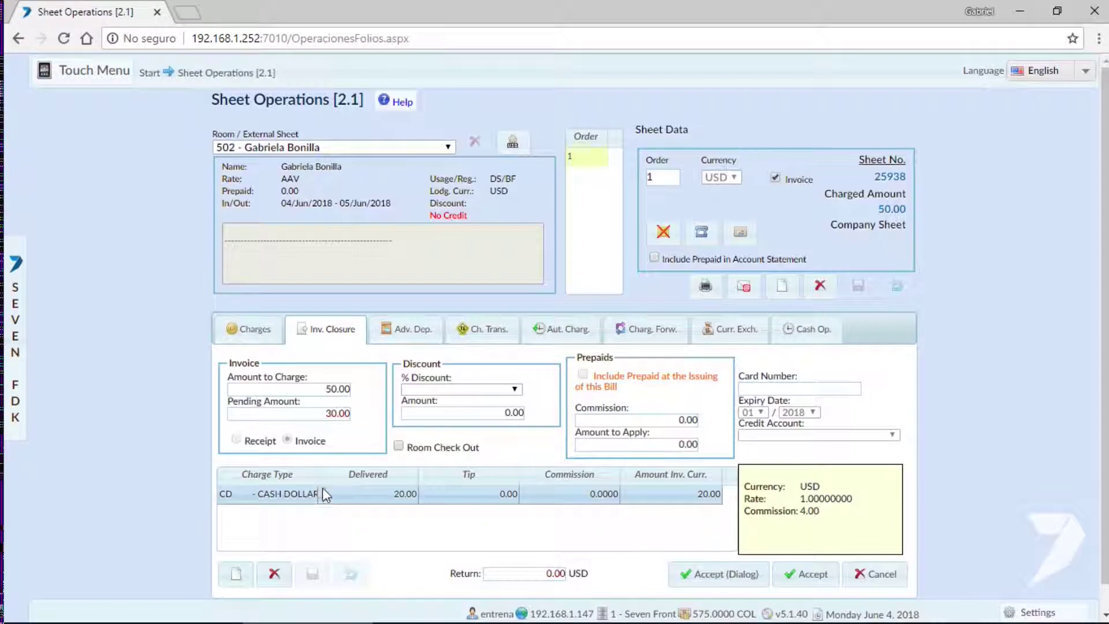
- Add a CC - CASH COLONES payment of 17,250.00 to cover the pending amount and save it
left_click(237, 575)
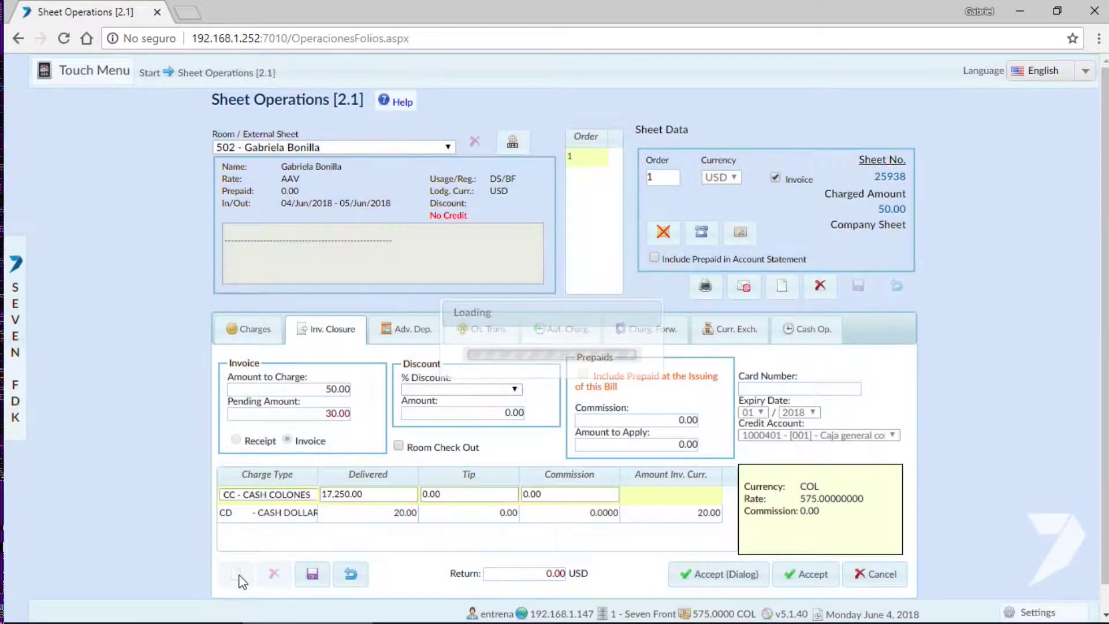
left_click(274, 494)
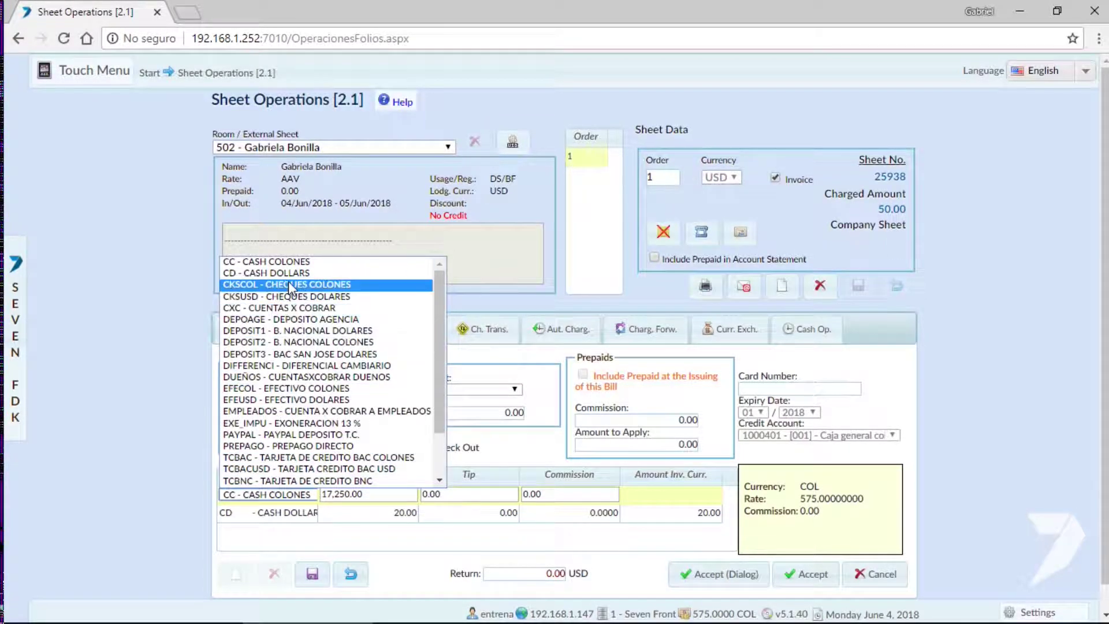
left_click(254, 262)
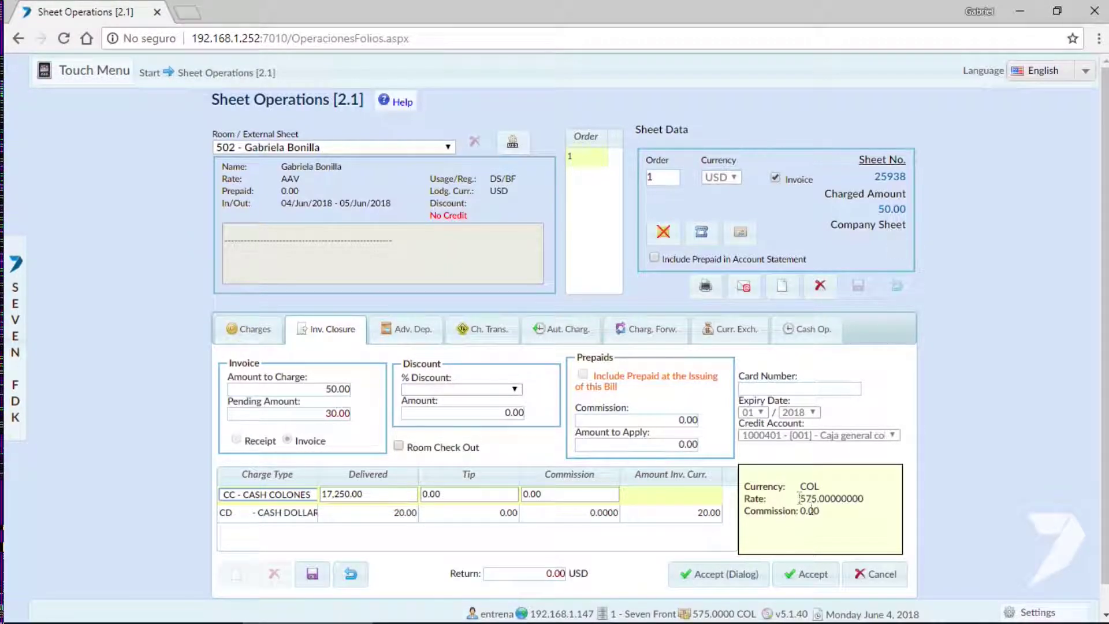
left_click(312, 574)
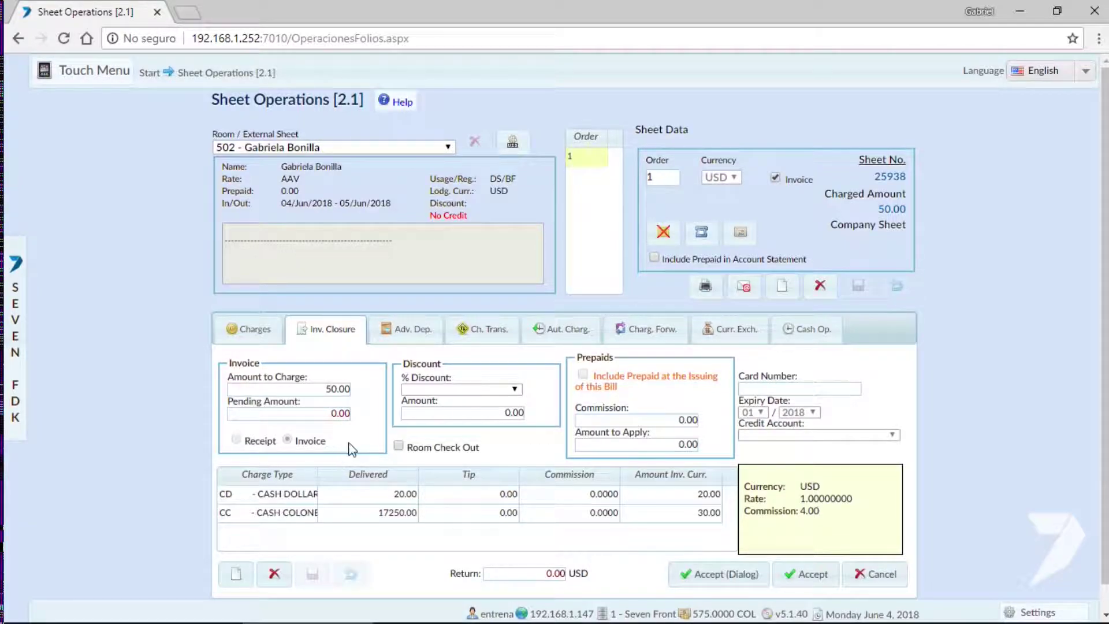
- Close and issue the invoice, look over both printed documents, and return to the sheet operations
left_click(796, 579)
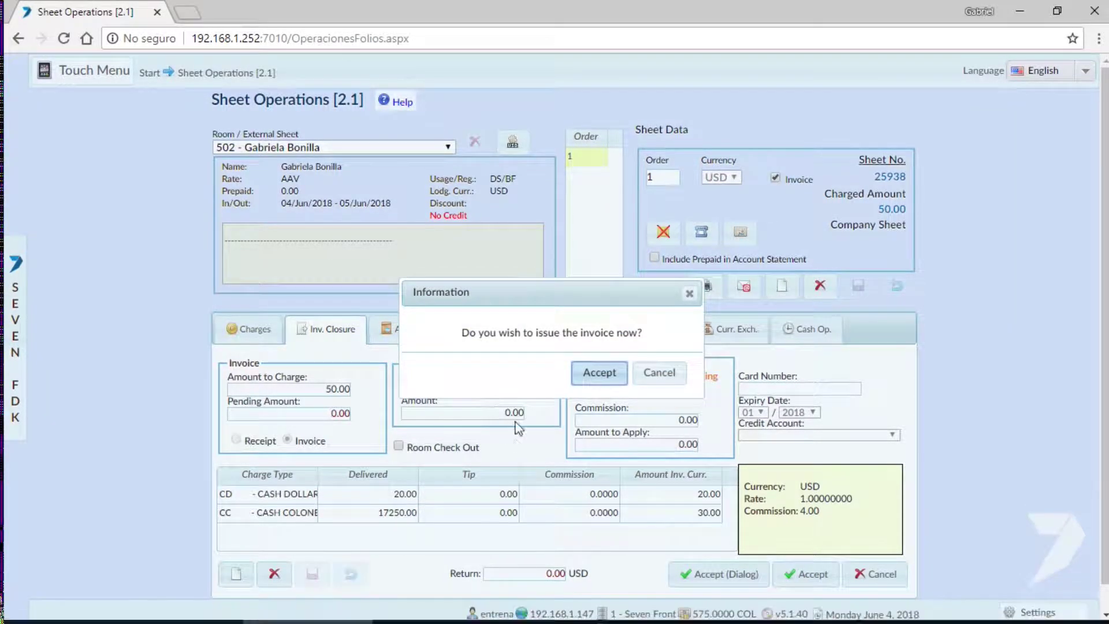
left_click(600, 377)
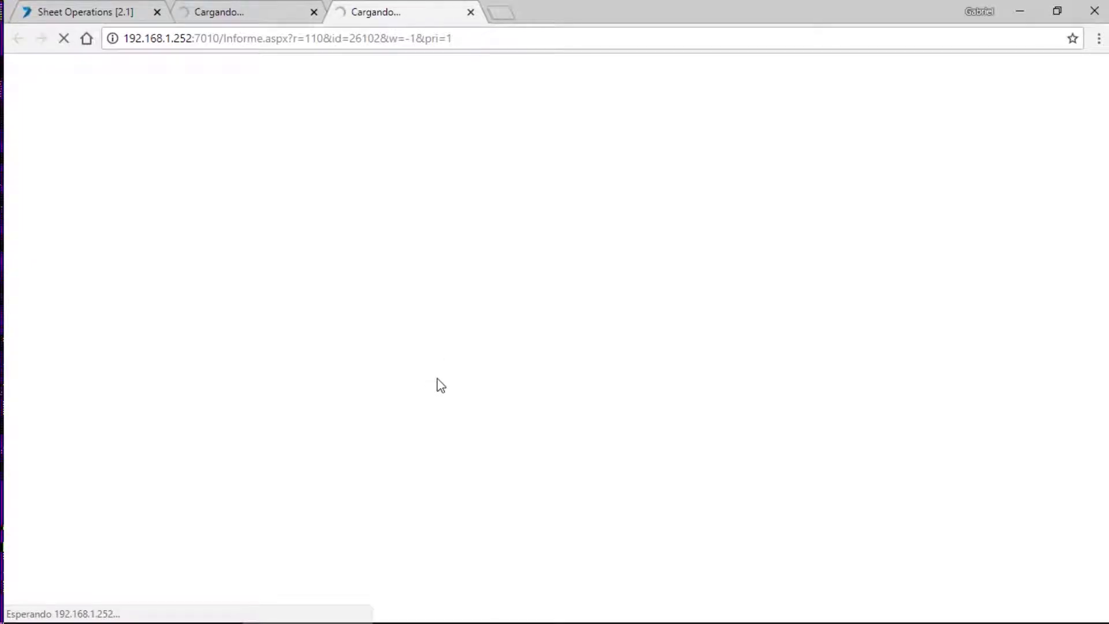
left_click(225, 13)
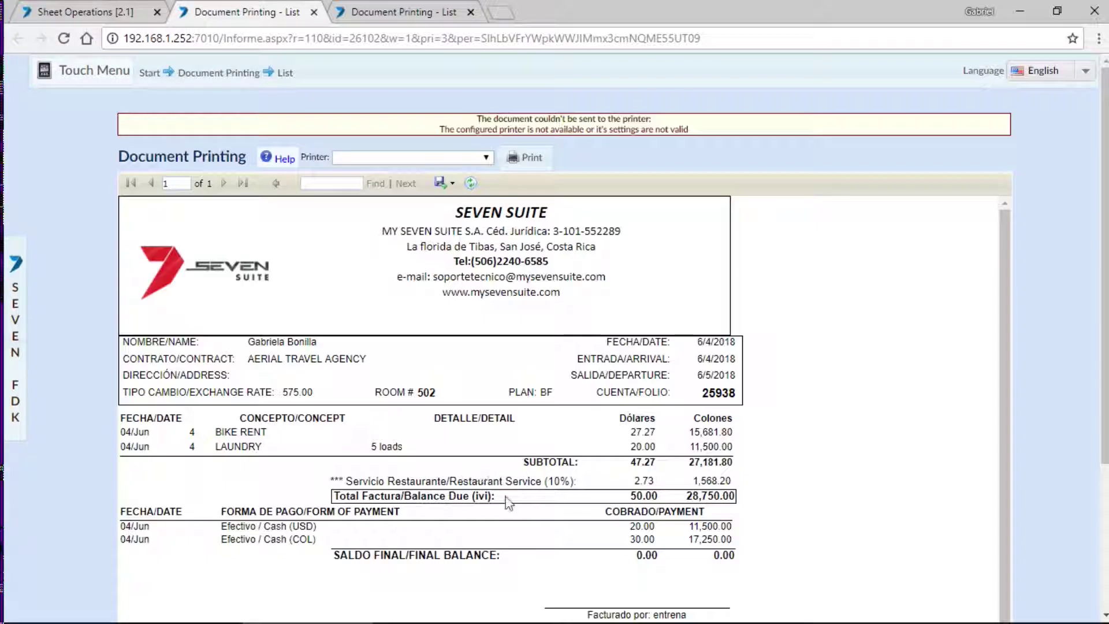
left_click(384, 17)
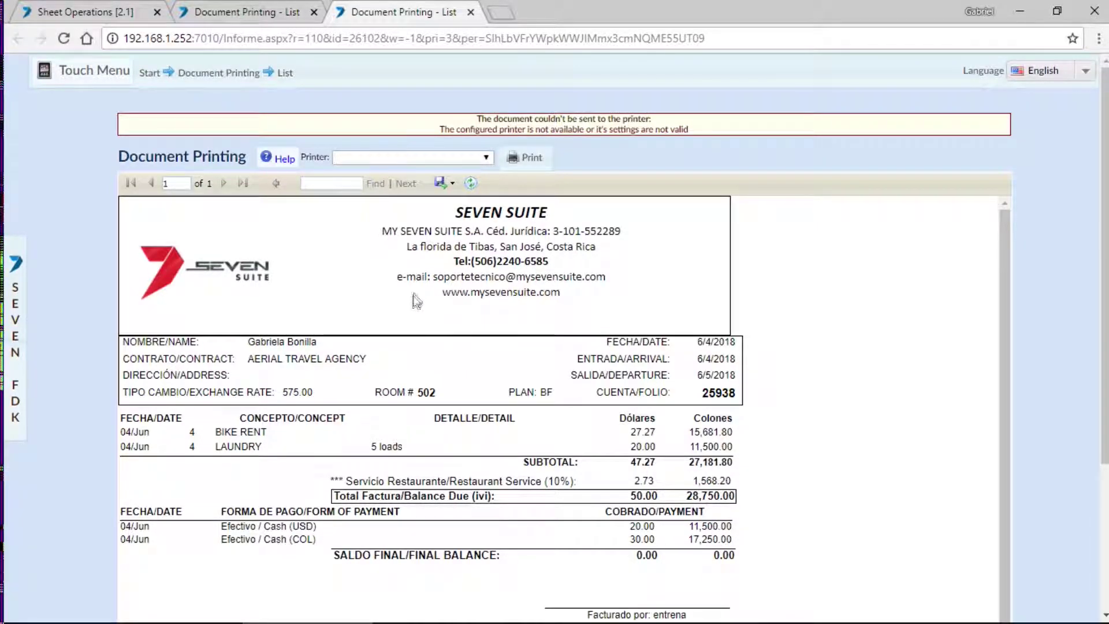
left_click(154, 9)
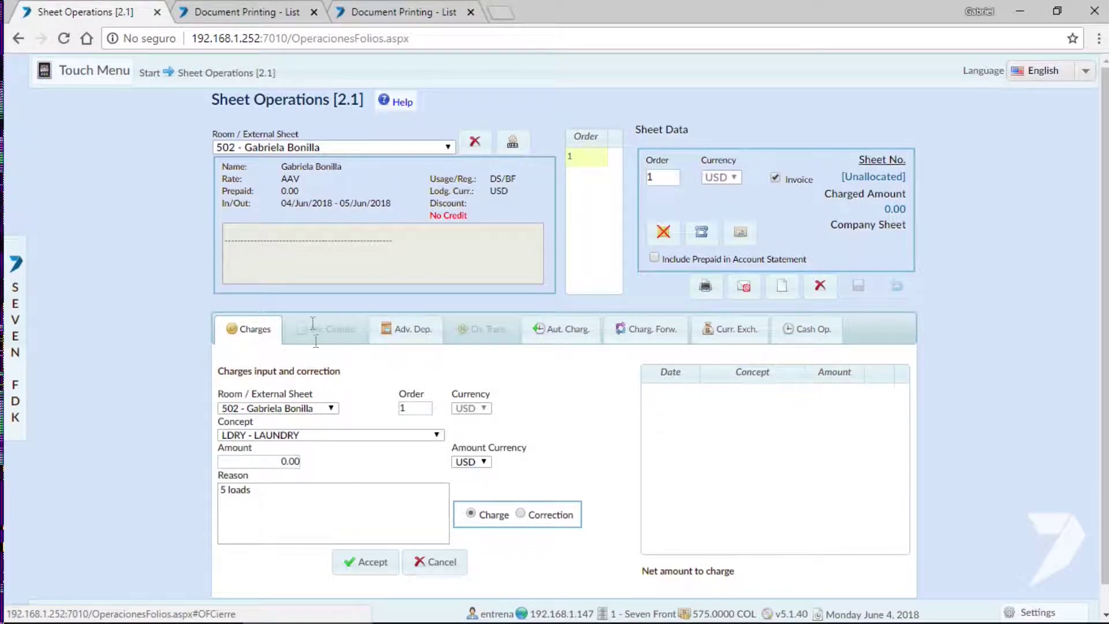
- Post a new AQL - BIKE RENT charge of 30.00 USD to room 502 after the issued invoice
left_click(296, 433)
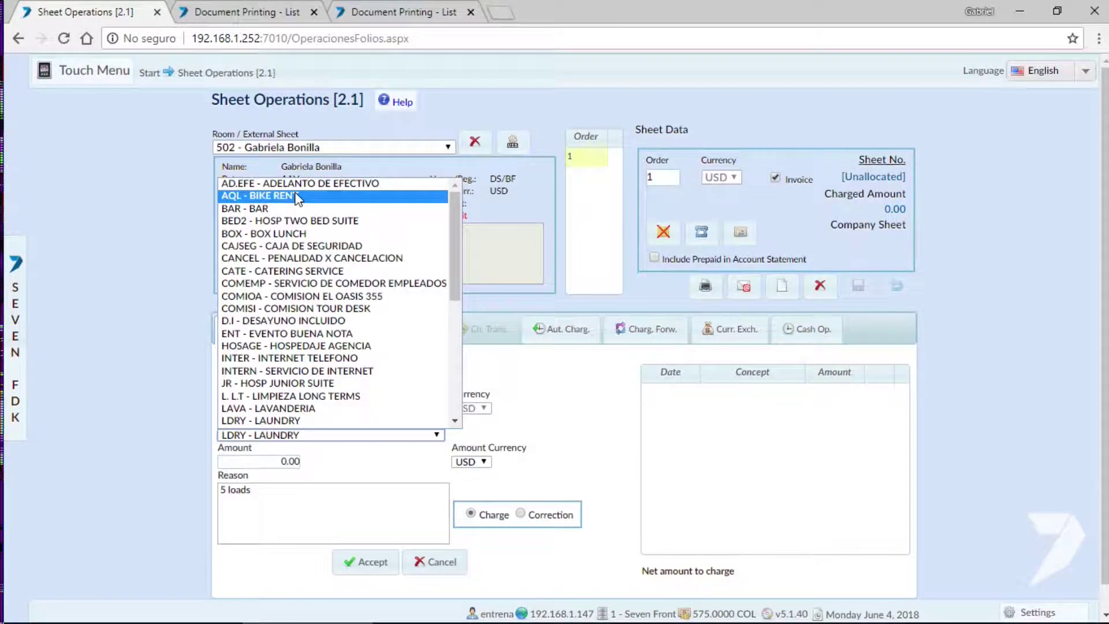
left_click(298, 197)
left_click(363, 561)
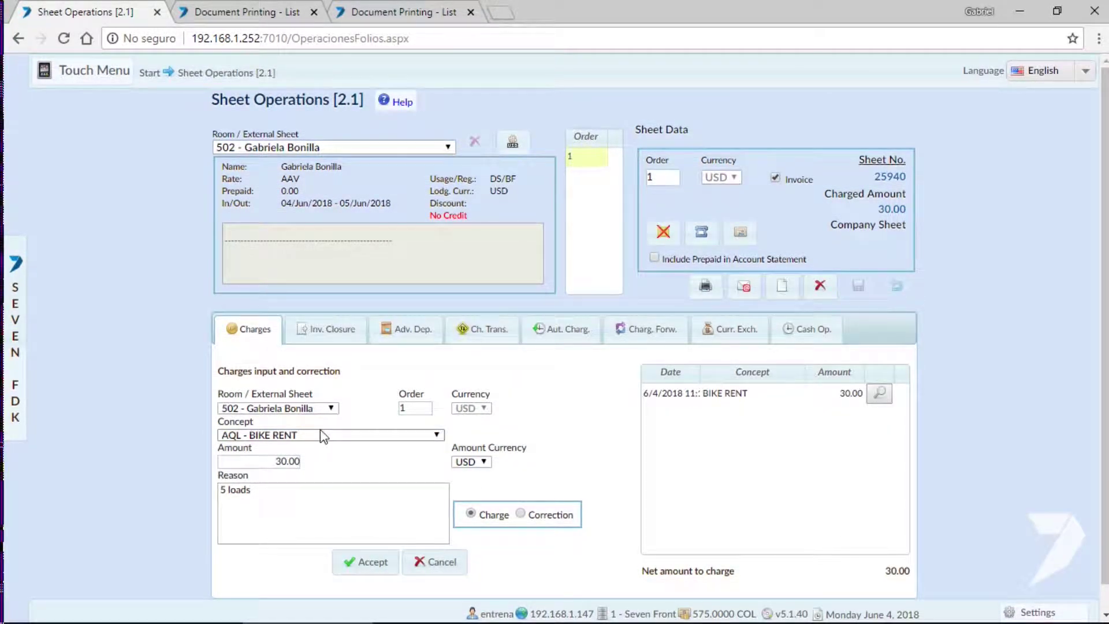
- Post an LDRY - LAUNDRY charge of 15.00 USD to room 502, keeping the reason "5 loads"
left_click(295, 435)
left_click(293, 420)
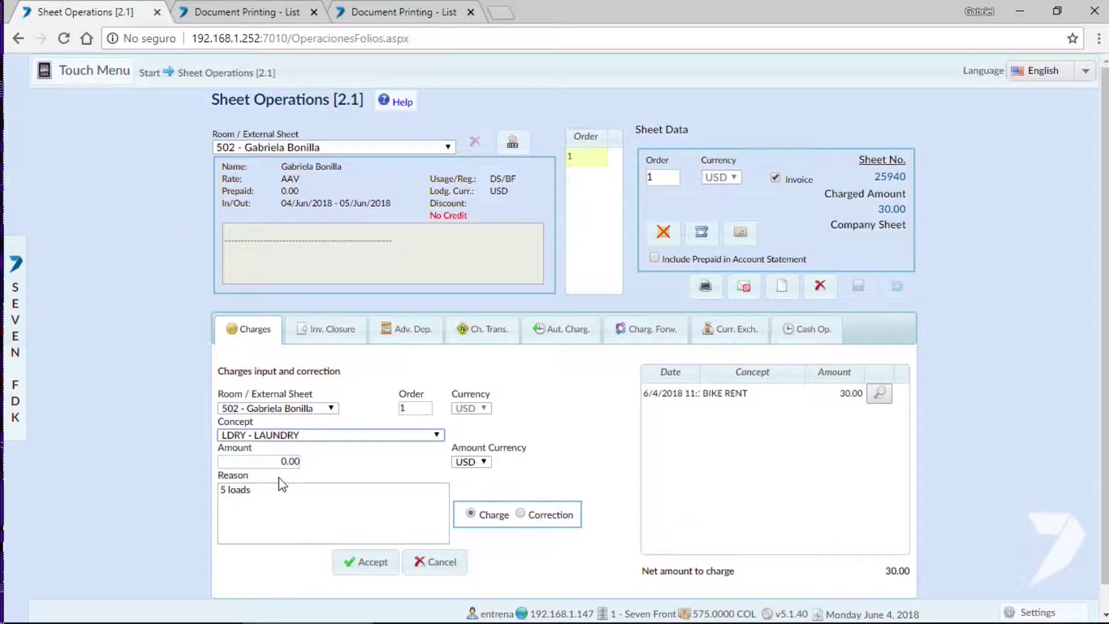
left_click(292, 461)
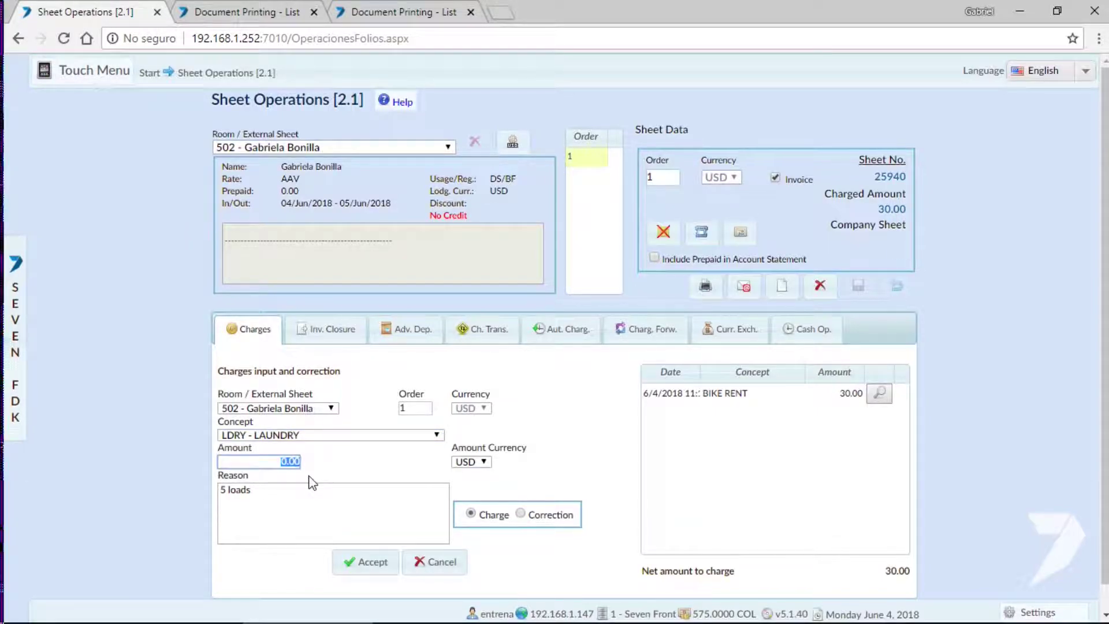
left_click(364, 564)
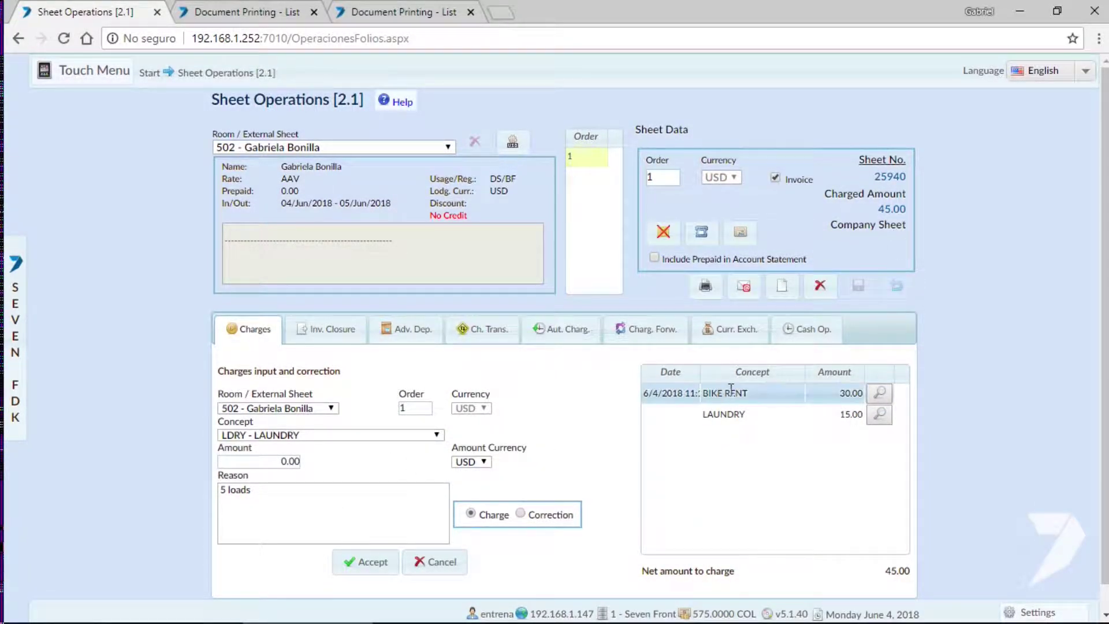
- Reverse the posted LAUNDRY charge with a correction of 15.00 USD
left_click(728, 413)
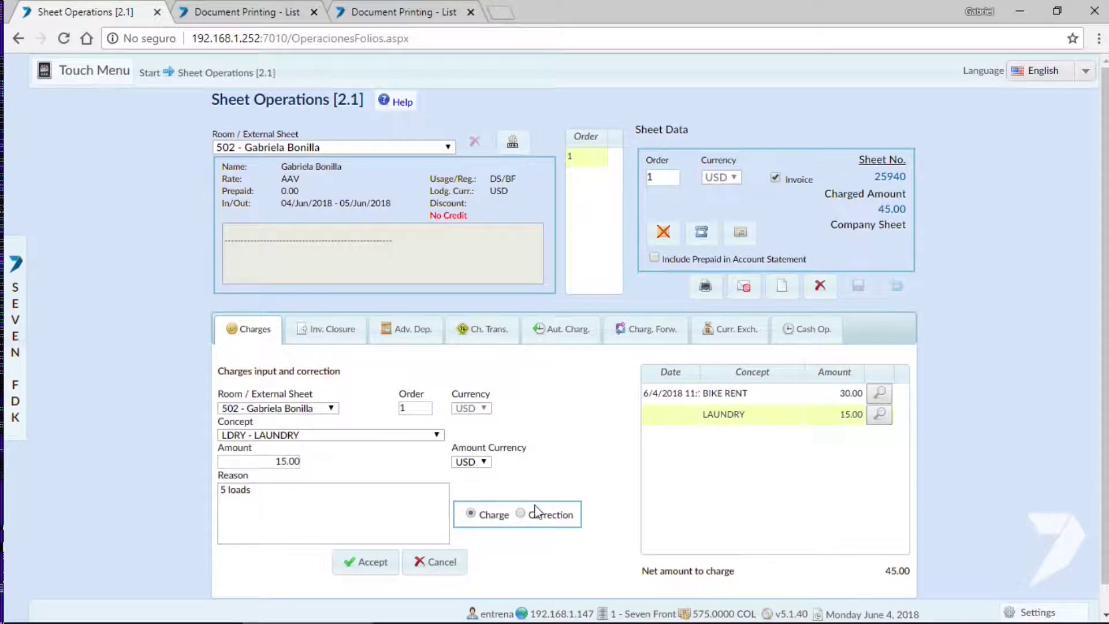
left_click(523, 515)
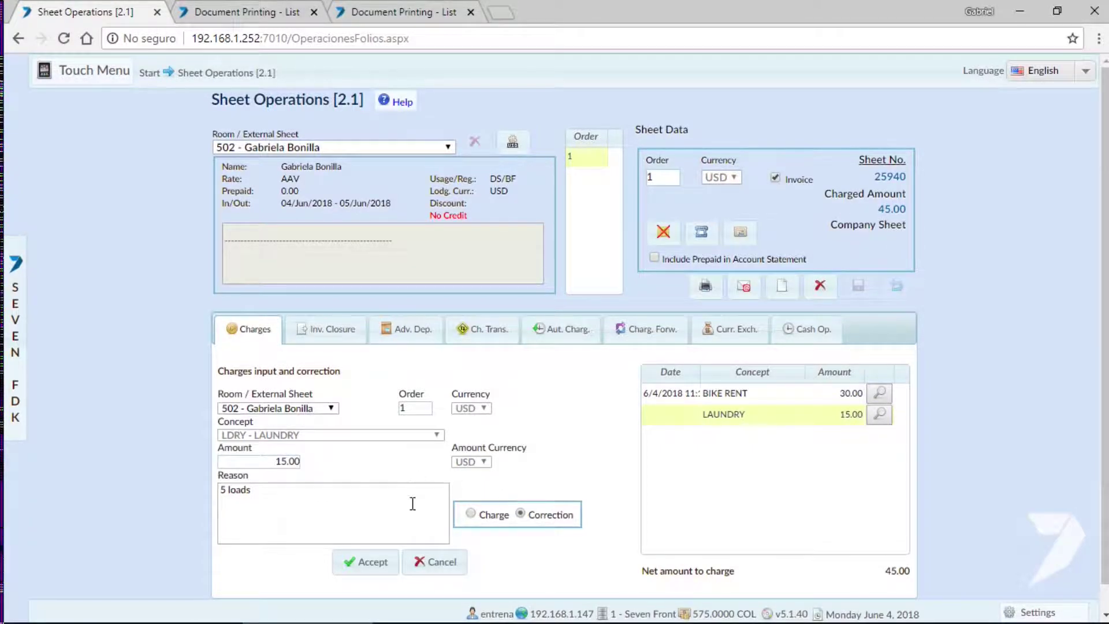
left_click(372, 564)
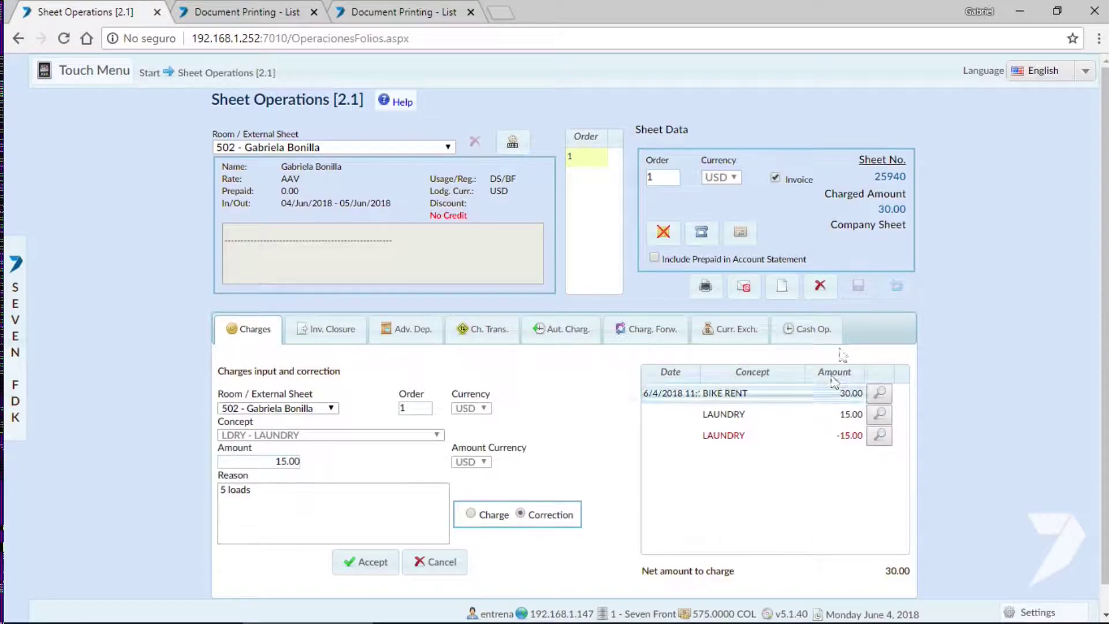
- Create and save a second sheet in USD for room 502, and switch to sheet 1 and back to sheet 2
left_click(783, 293)
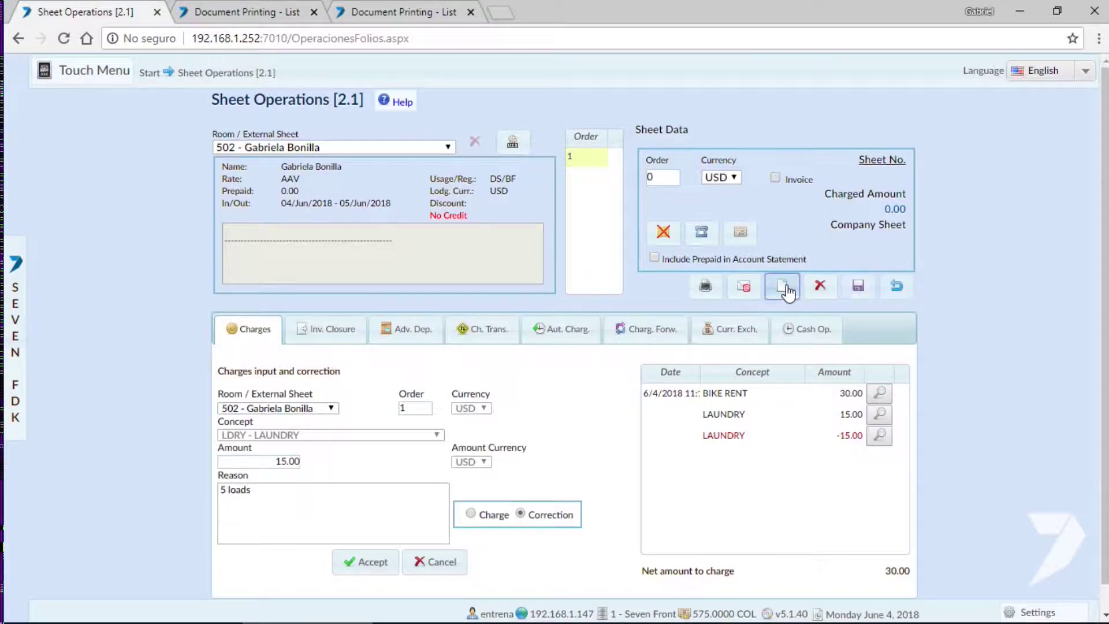
left_click(721, 177)
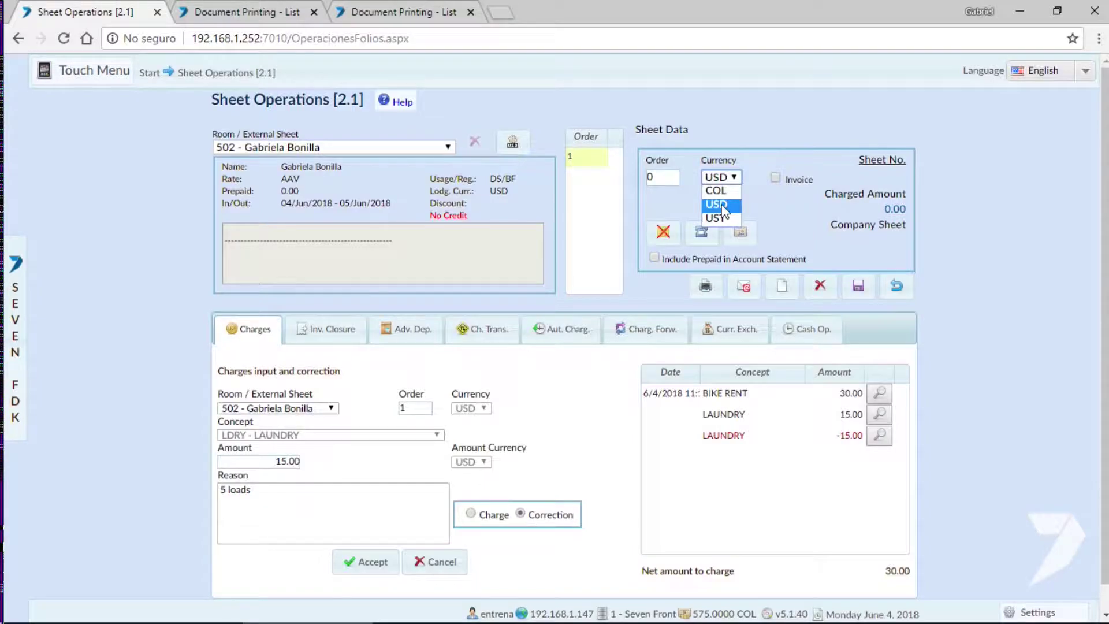
left_click(722, 205)
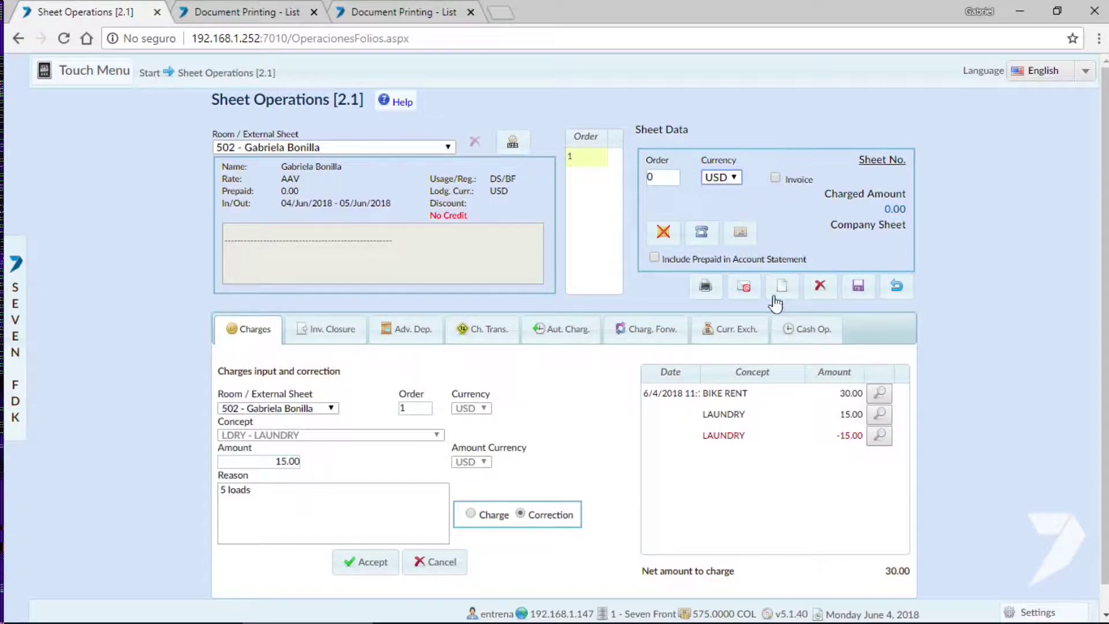
left_click(858, 286)
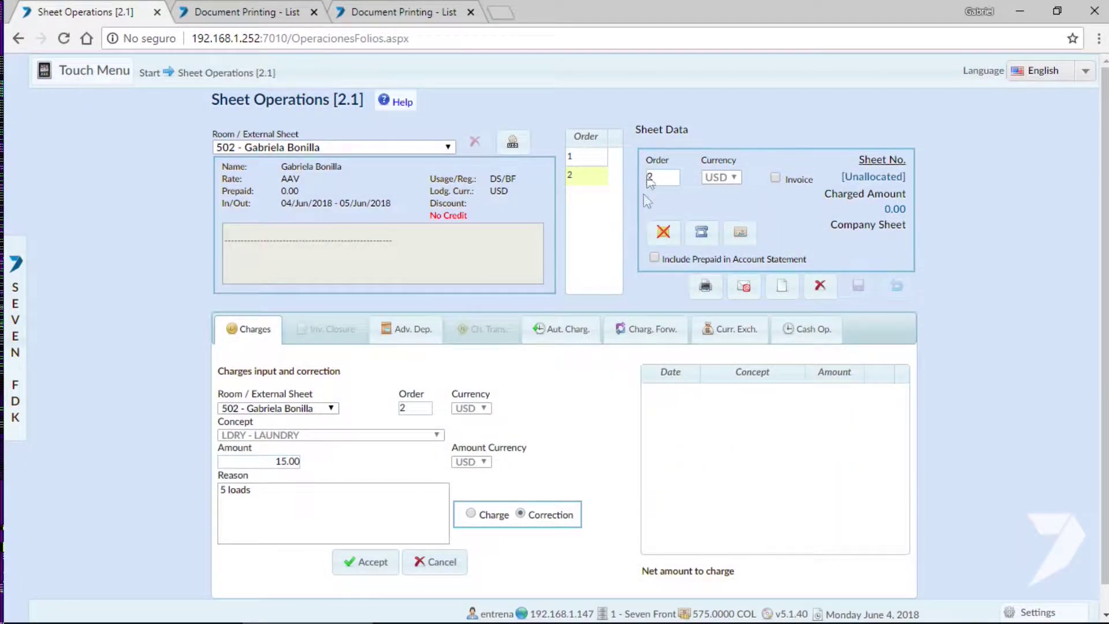
left_click(599, 154)
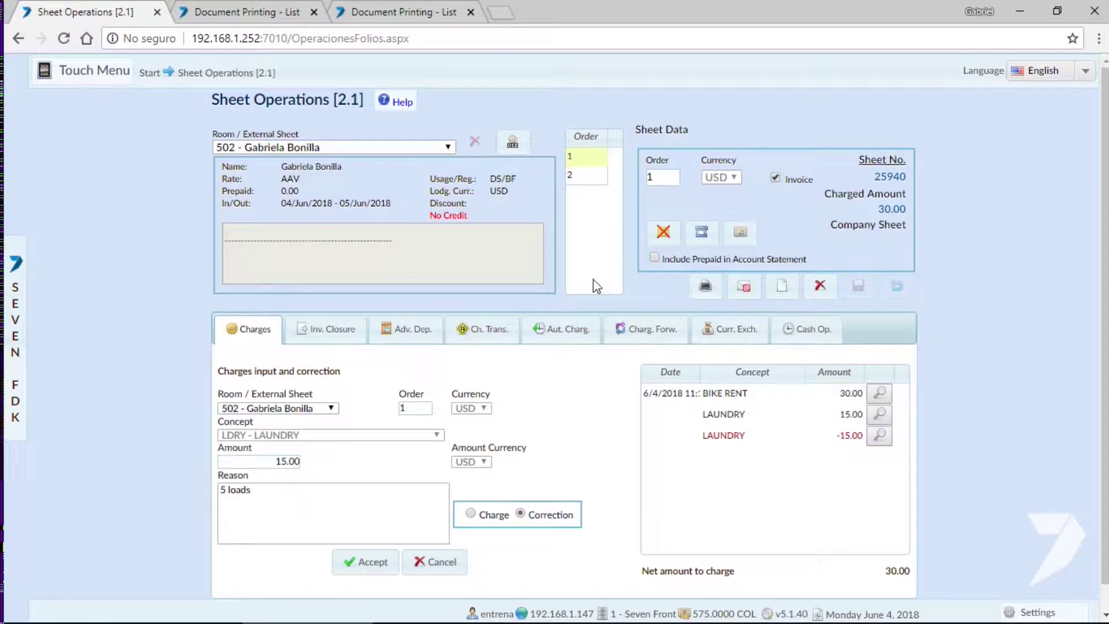
left_click(577, 175)
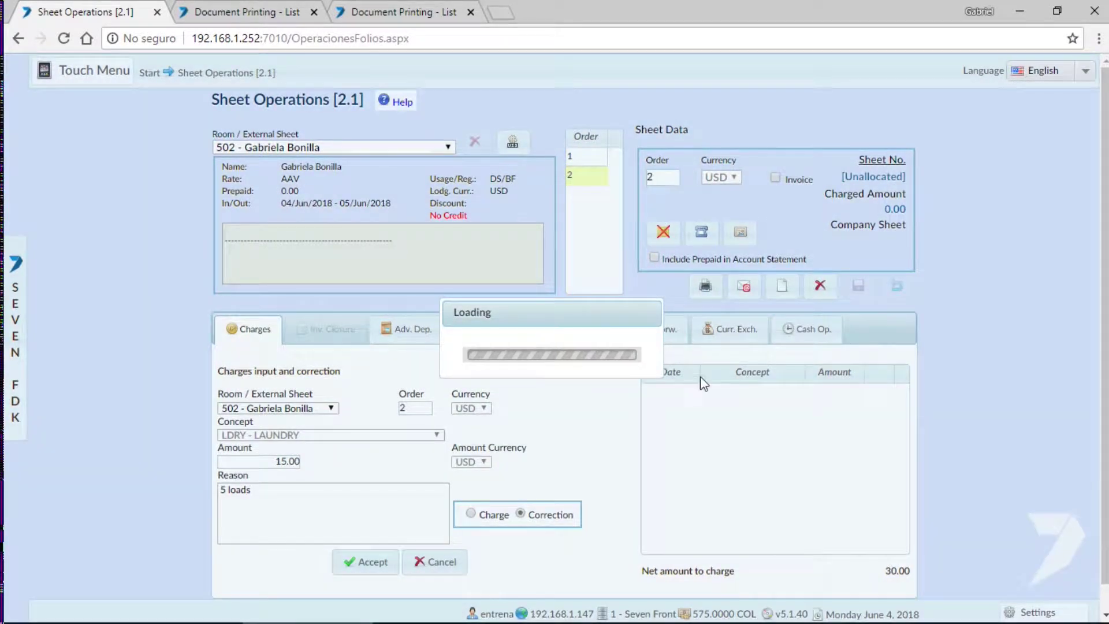
- Transfer both LAUNDRY entries (15.00 and -15.00) from sheet 1 to sheet 2 of room 502, with the reason "Folder Corrections"
left_click(590, 161)
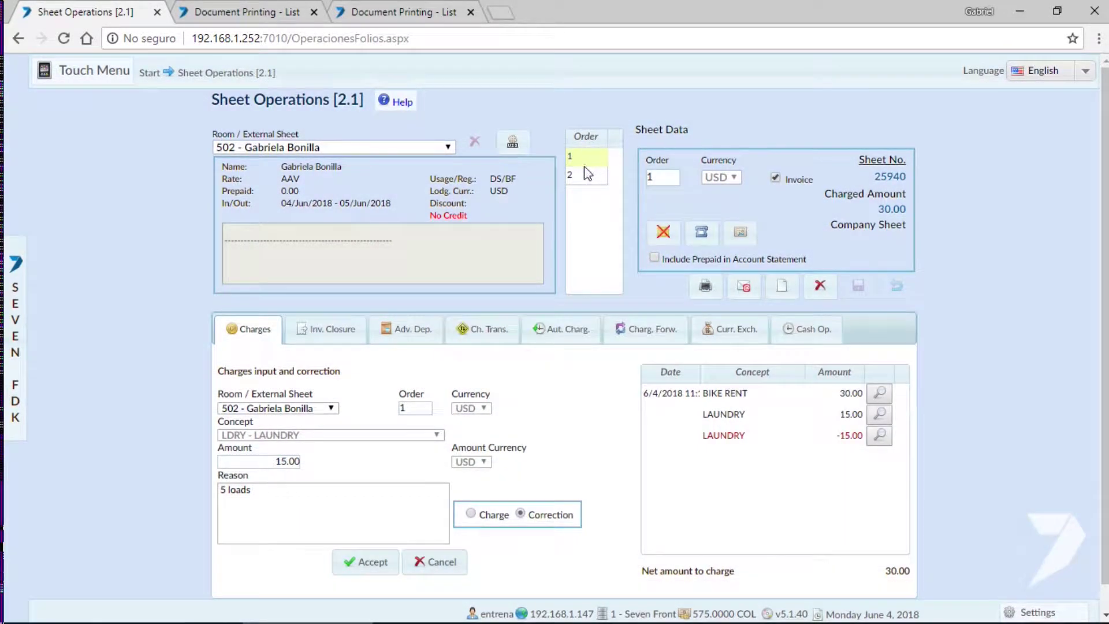
left_click(486, 330)
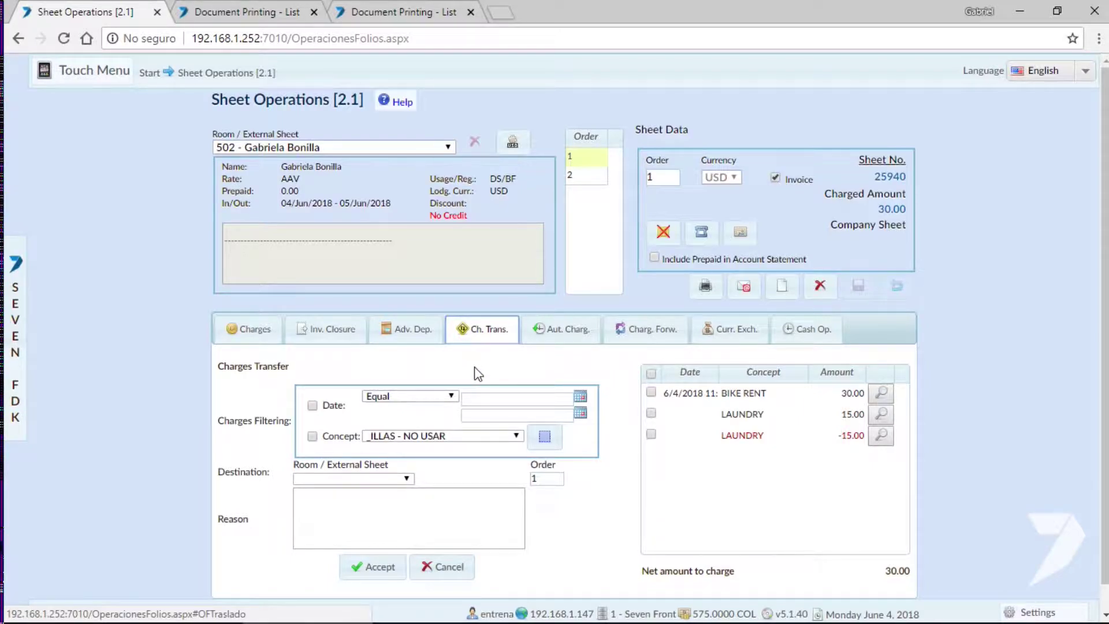
left_click(651, 414)
left_click(651, 435)
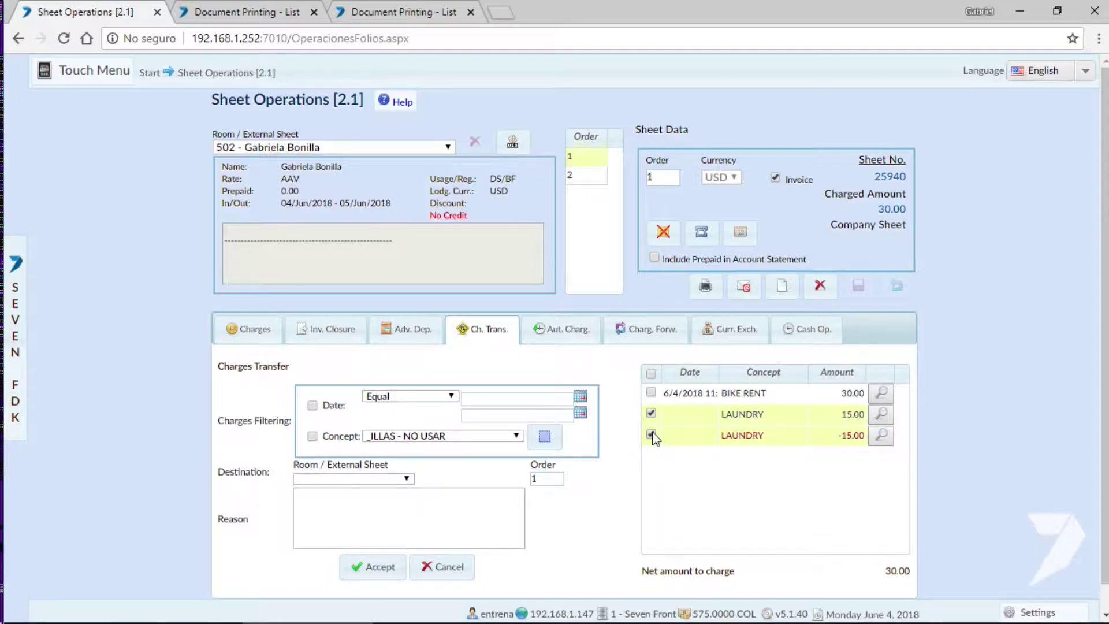
left_click(366, 477)
scroll(388, 432, "down", 1)
scroll(388, 432, "down", 5)
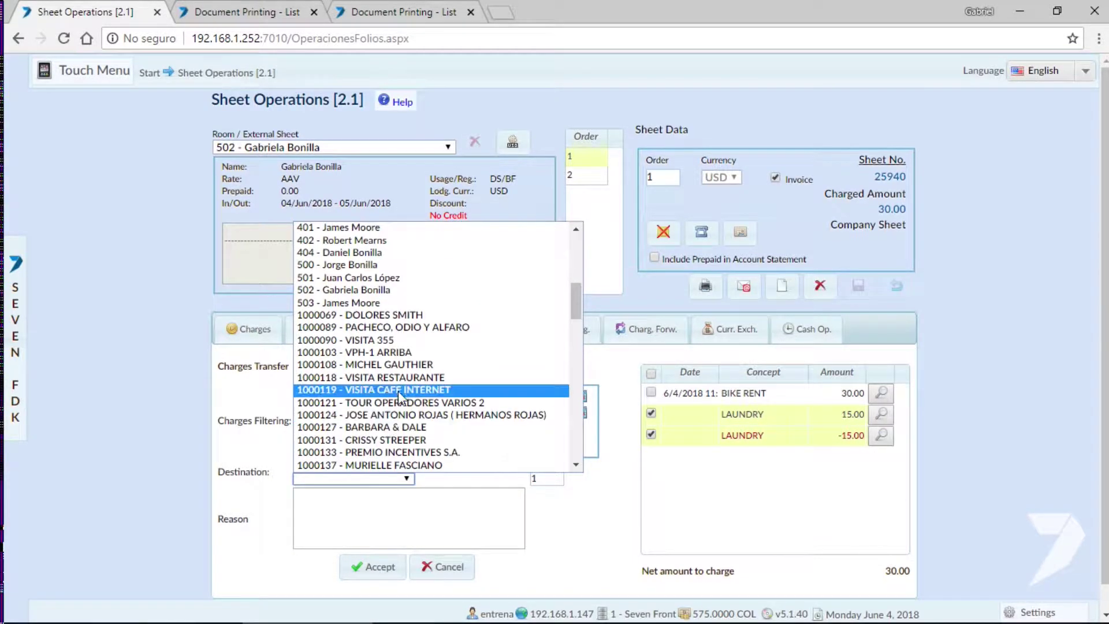
left_click(328, 290)
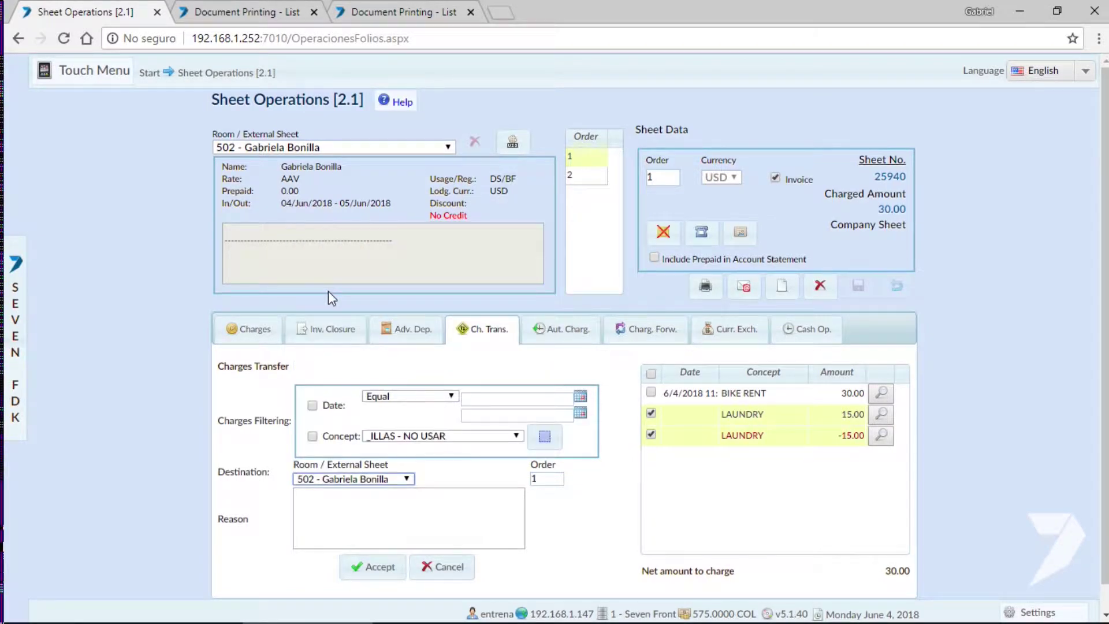
left_click(553, 480)
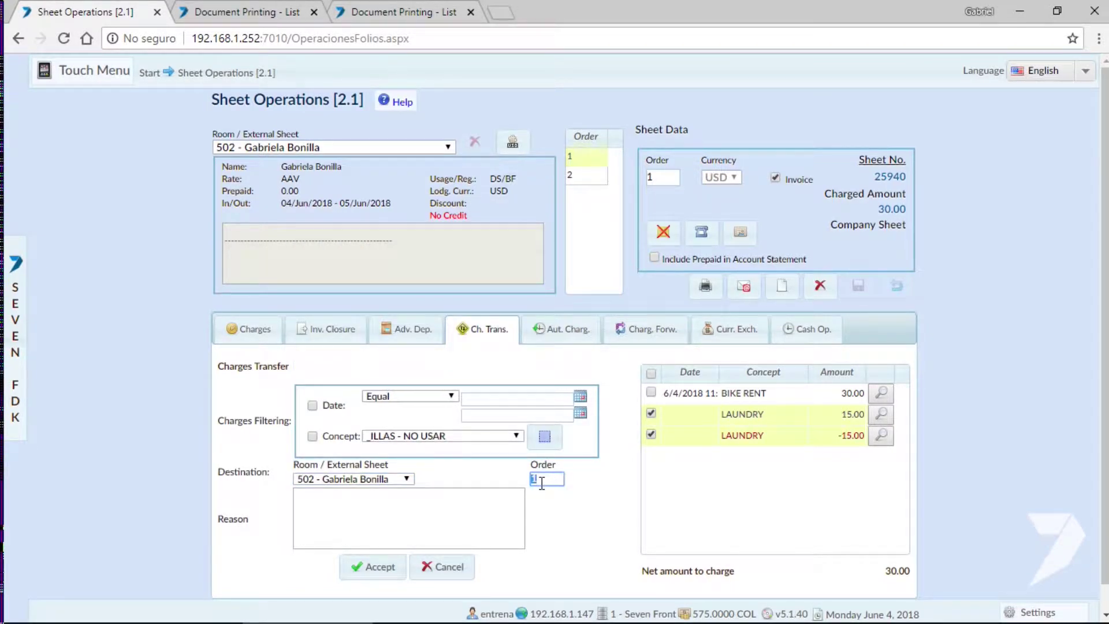
left_click(337, 506)
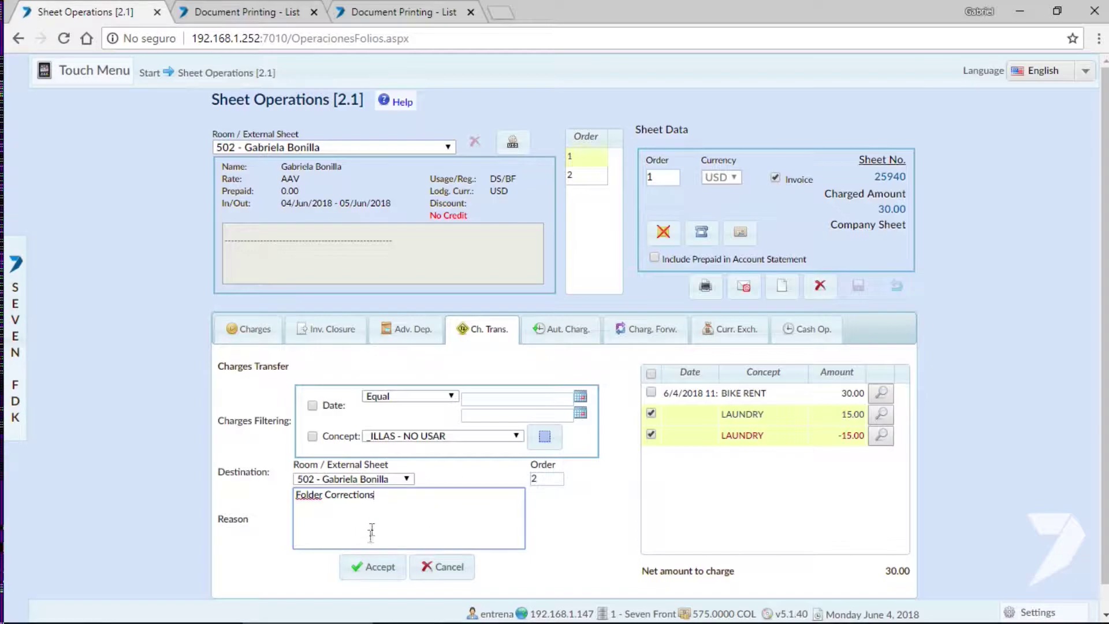
left_click(368, 568)
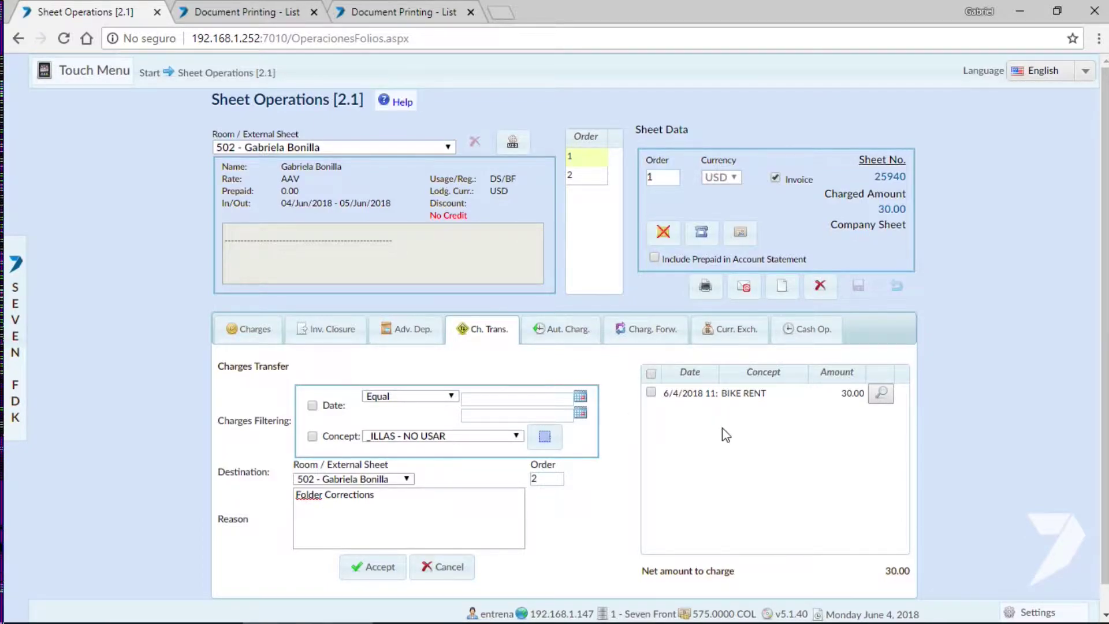
- Close sheet 2 of room 502 and issue its invoice for the transferred laundry entries
left_click(590, 174)
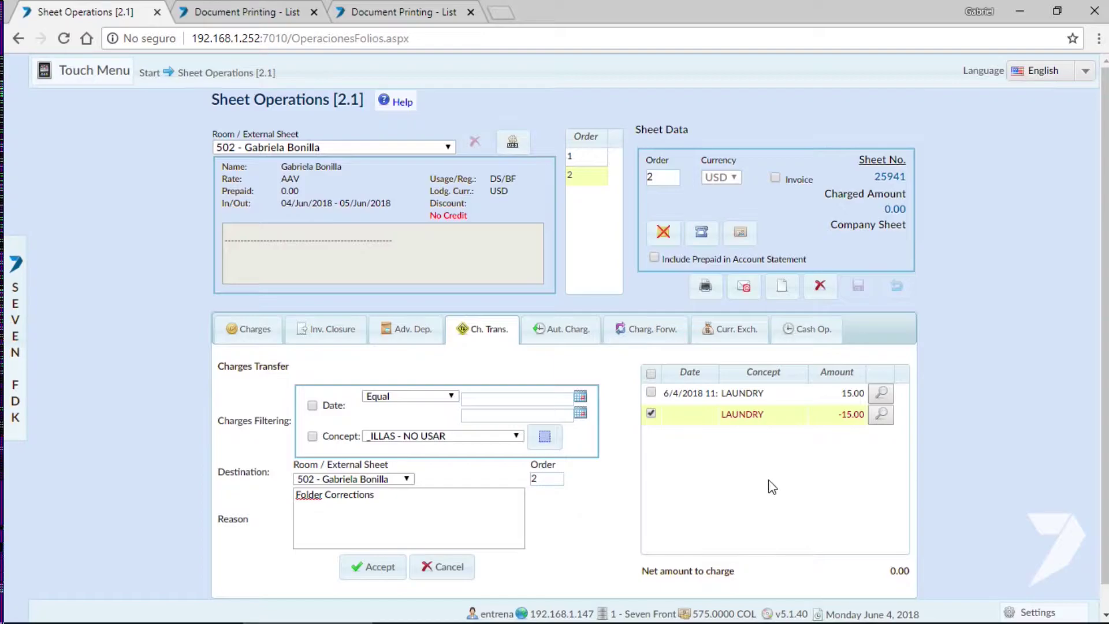
left_click(339, 331)
left_click(814, 574)
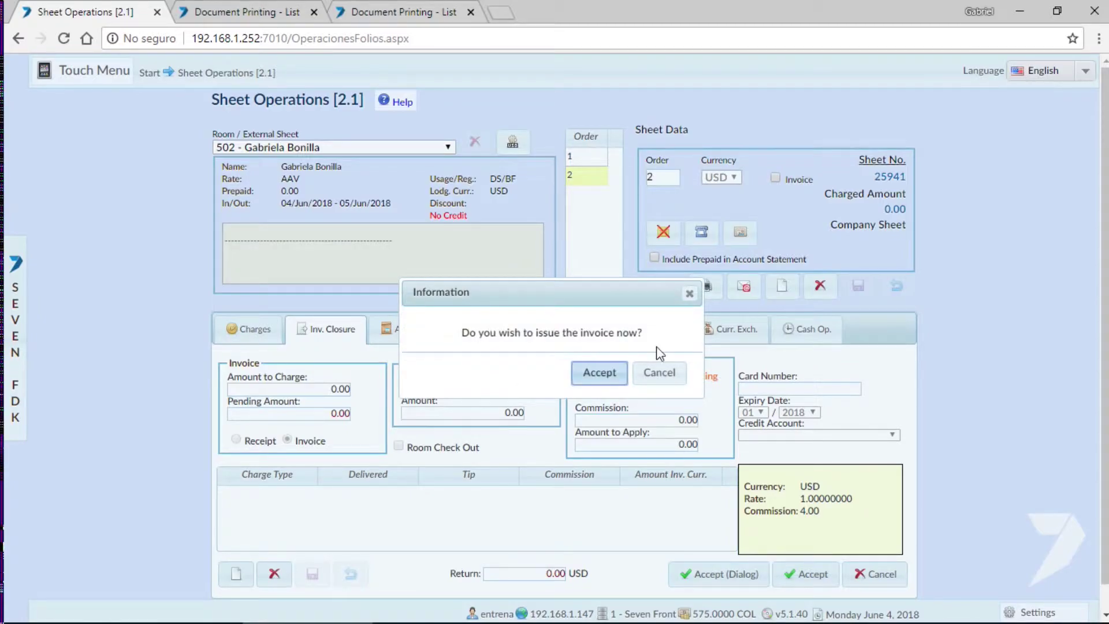
left_click(598, 373)
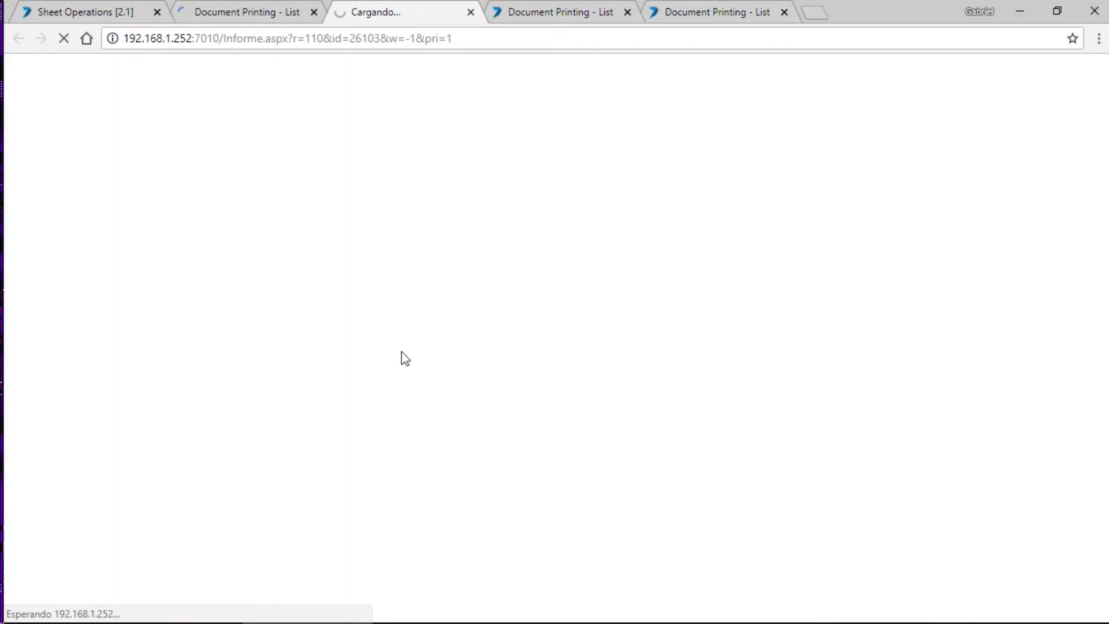
- Check the remaining sheet of room 502 in Sheet Operations and examine the printed invoice of the closed laundry sheet
left_click(94, 15)
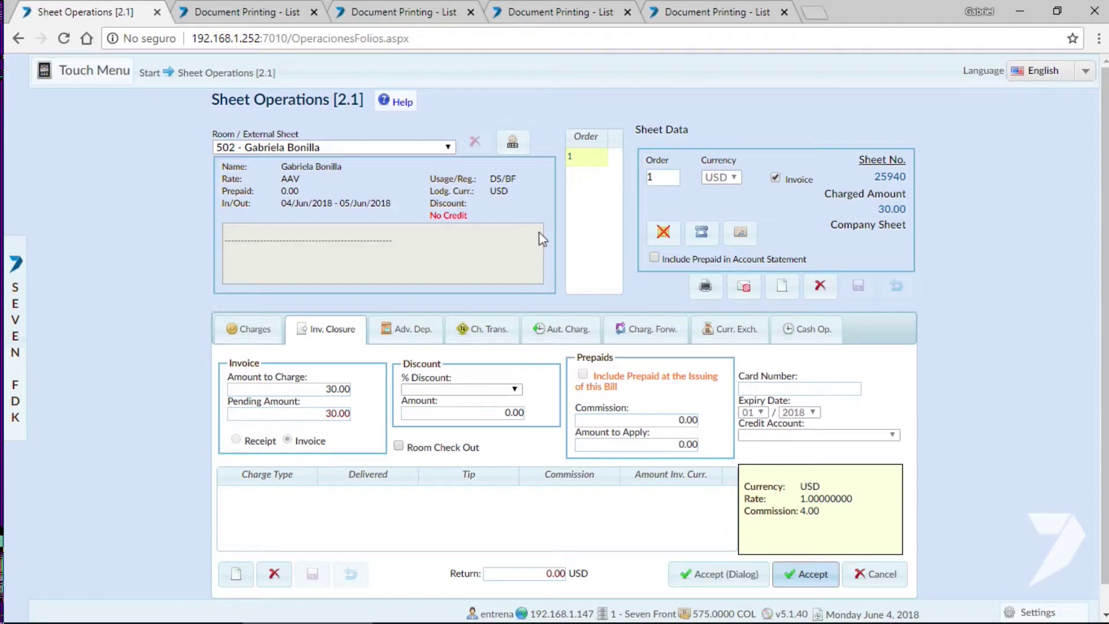
left_click(279, 12)
scroll(411, 295, "down", 3)
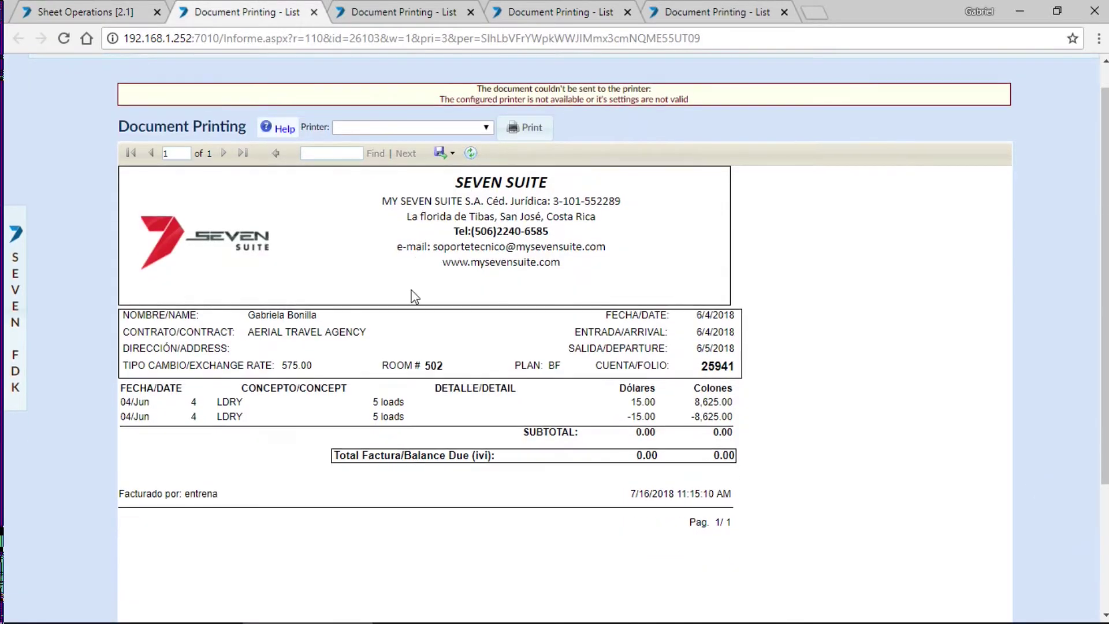